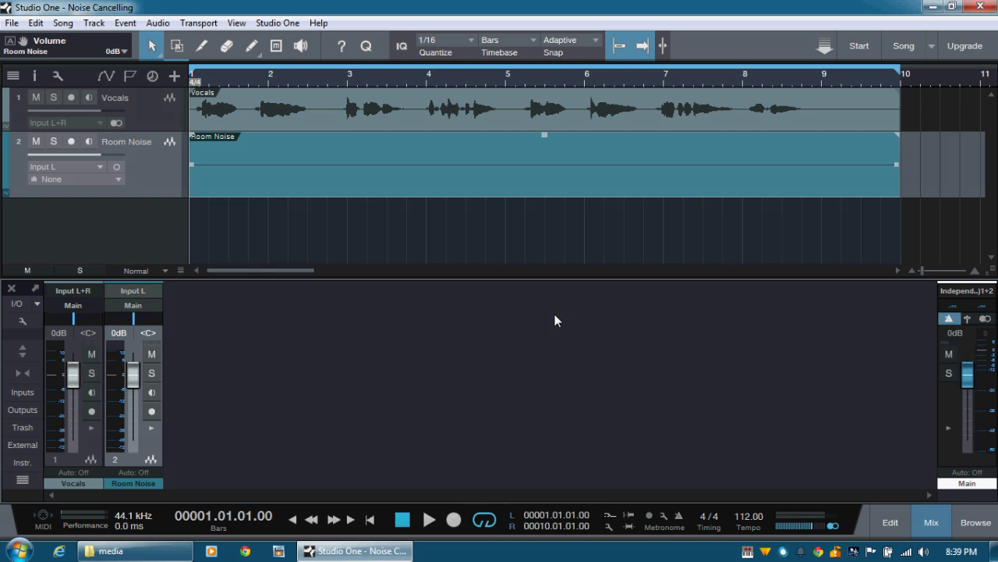
Solo Room Noise and raise its fader to +10.0 dB during playback.
key(s)
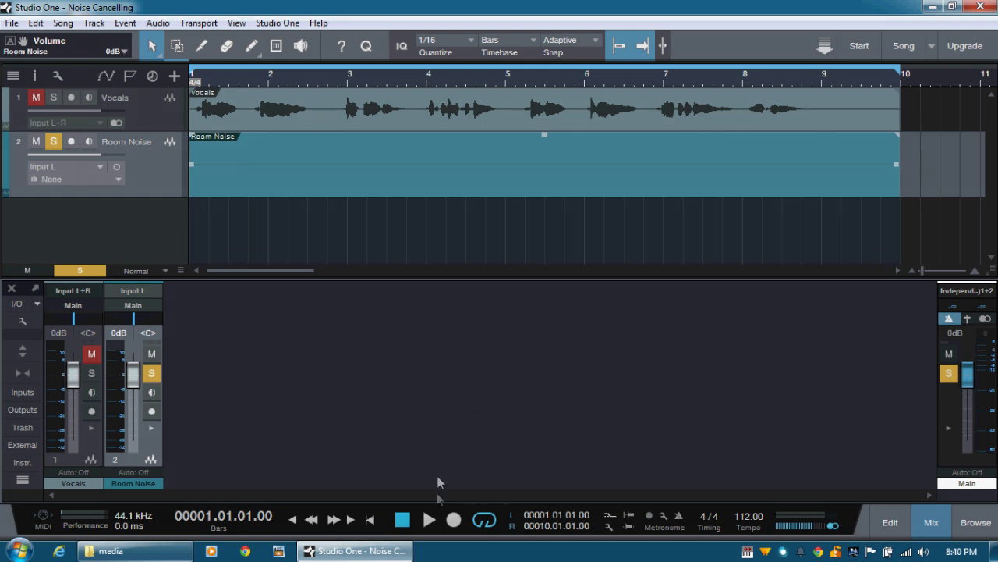
click(428, 523)
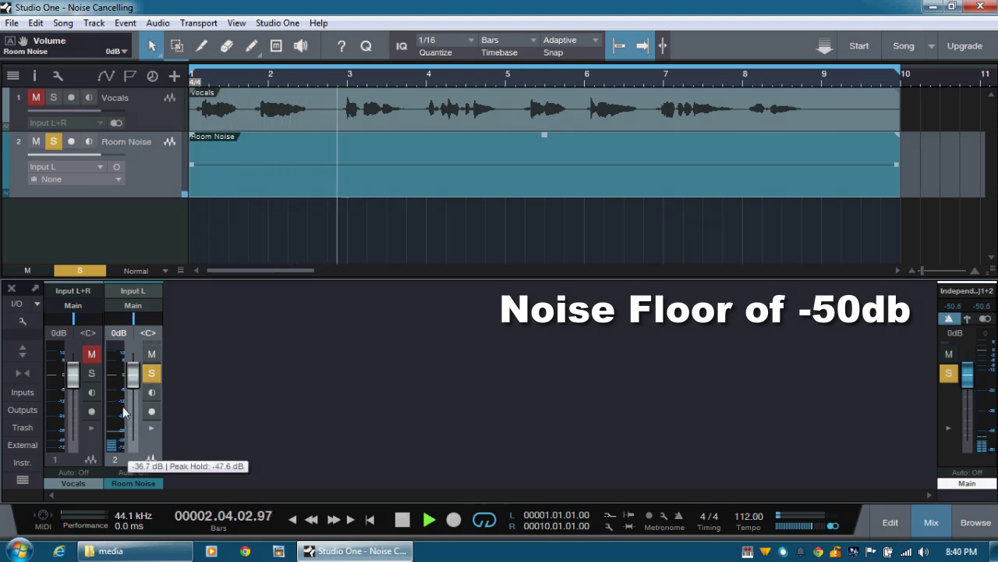
drag(134, 380, 134, 355)
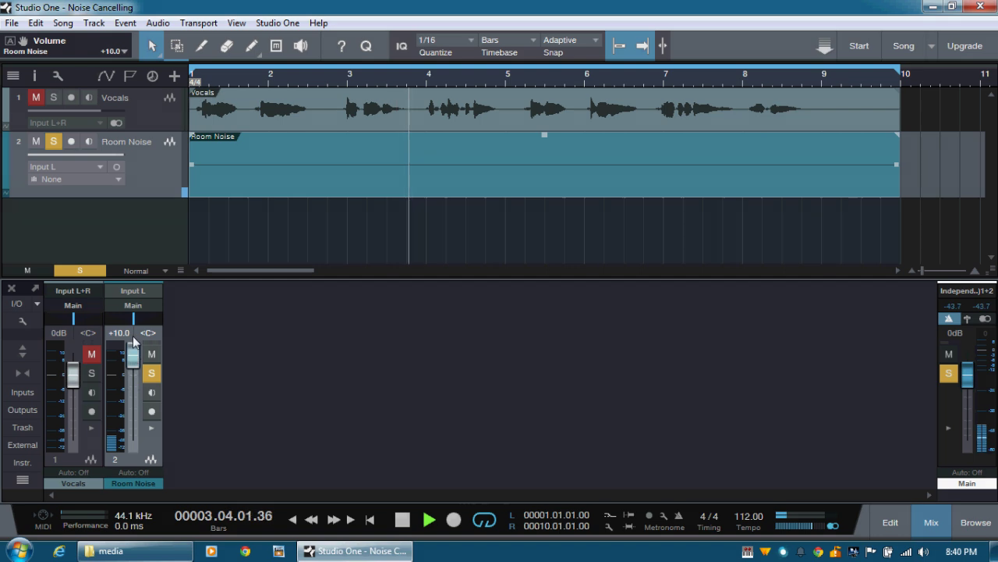
mouse_move(984, 426)
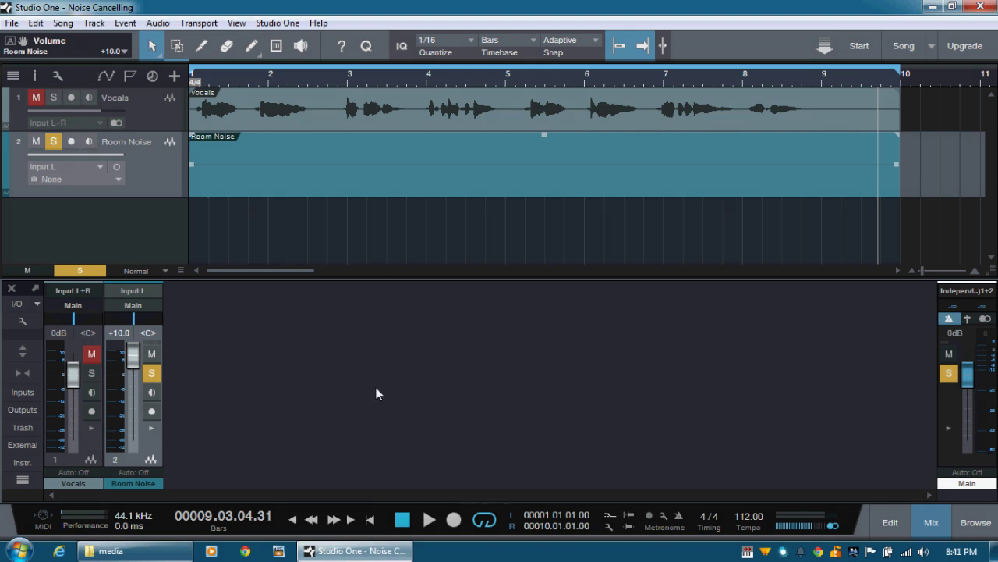
Unsolo Room Noise, solo the Vocals channel and mute Room Noise.
click(151, 373)
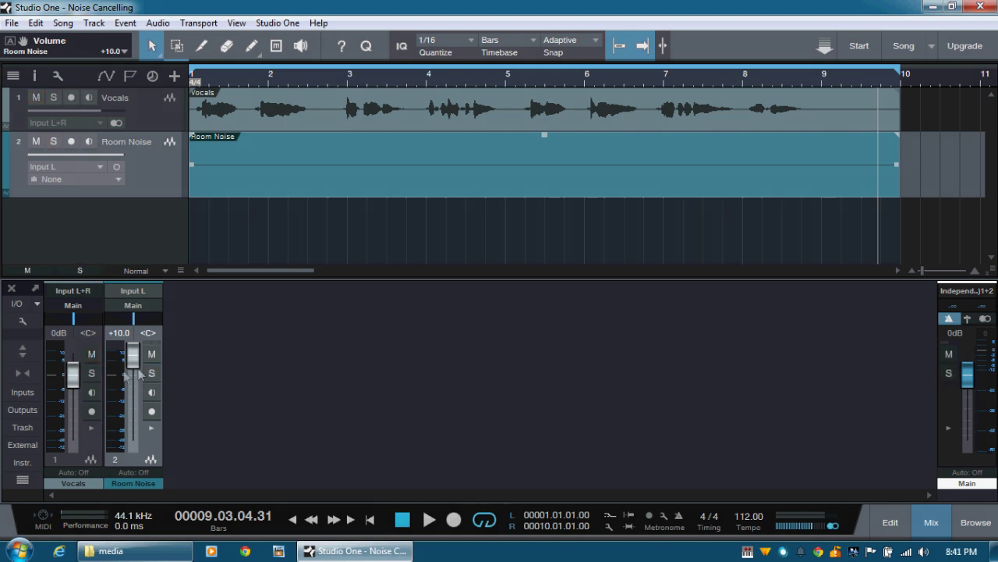
click(95, 375)
click(91, 373)
click(152, 355)
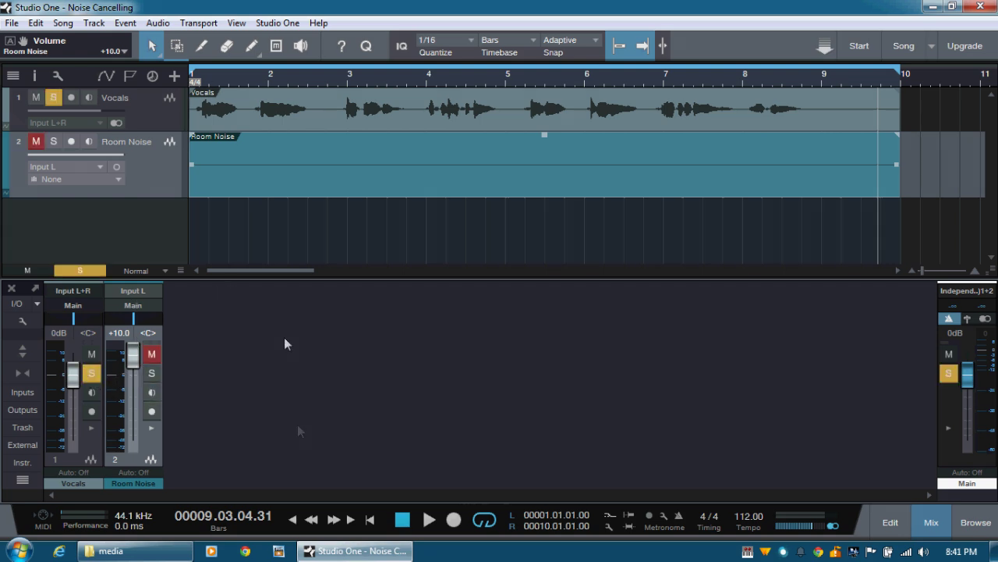
Play the soloed vocals from the song start, then stop.
click(371, 520)
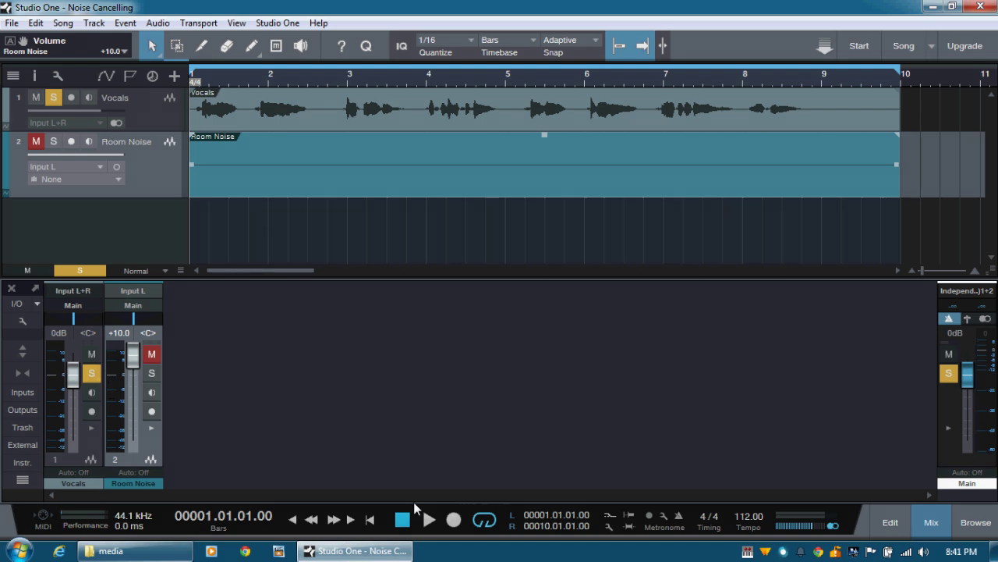
click(429, 521)
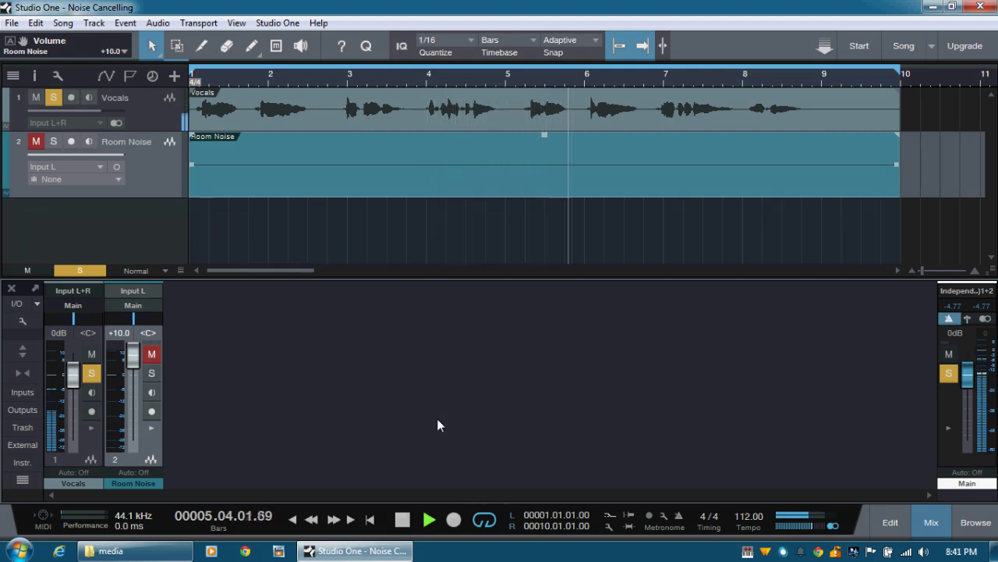
click(403, 520)
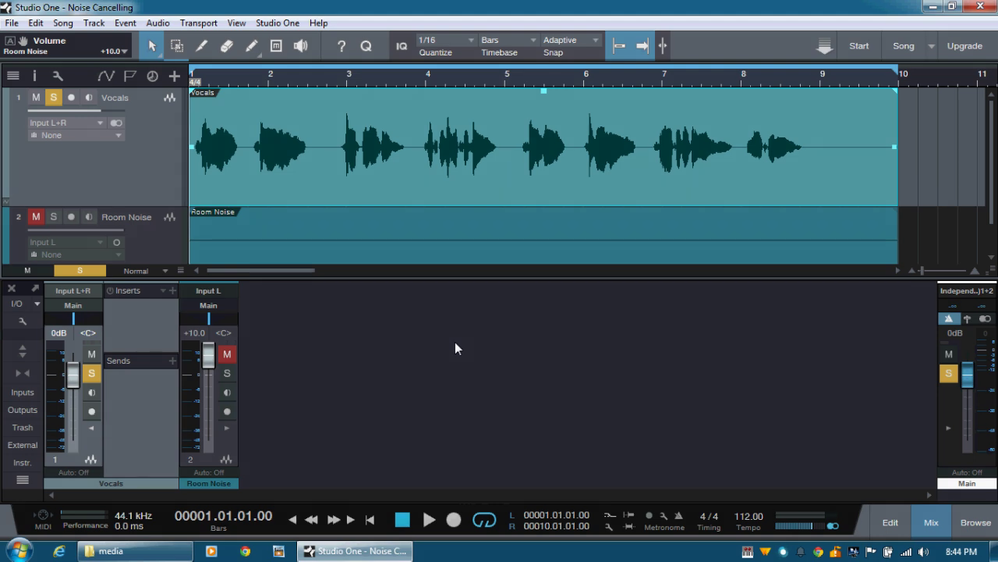
Insert a Channel Strip effect on the Vocals channel.
click(171, 291)
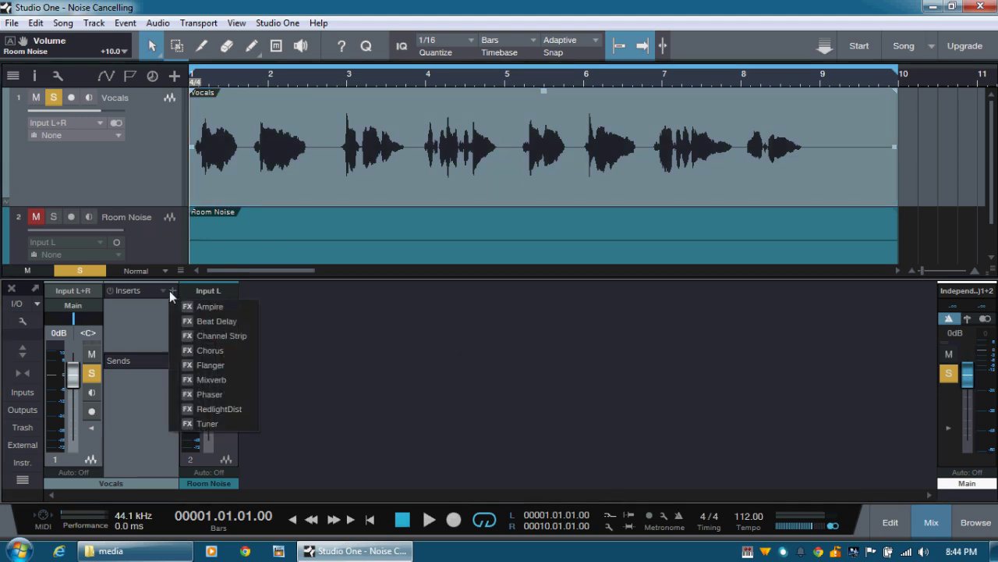
click(221, 335)
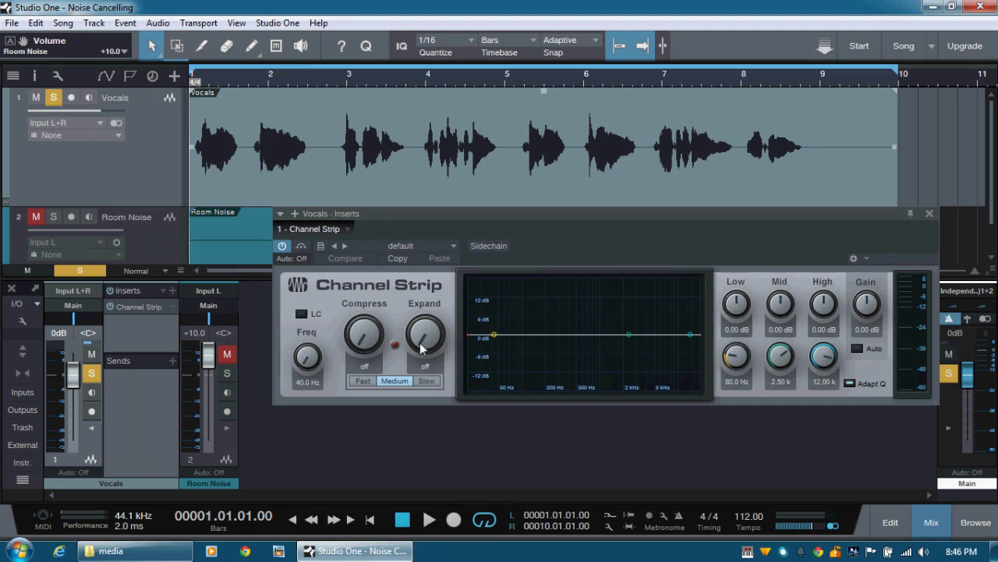
Raise the Channel Strip's Expand knob to 100%.
drag(419, 349, 434, 200)
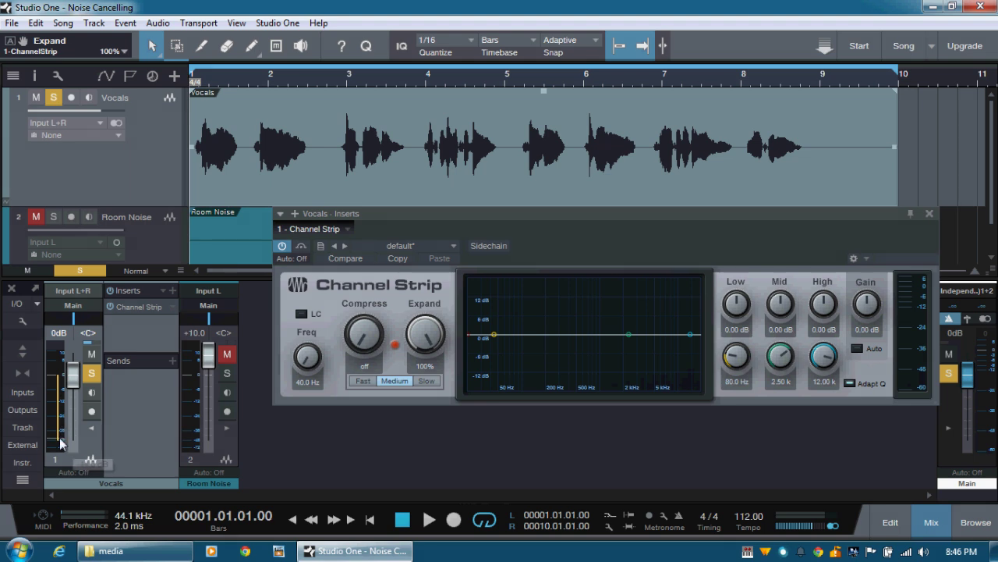
mouse_move(57, 413)
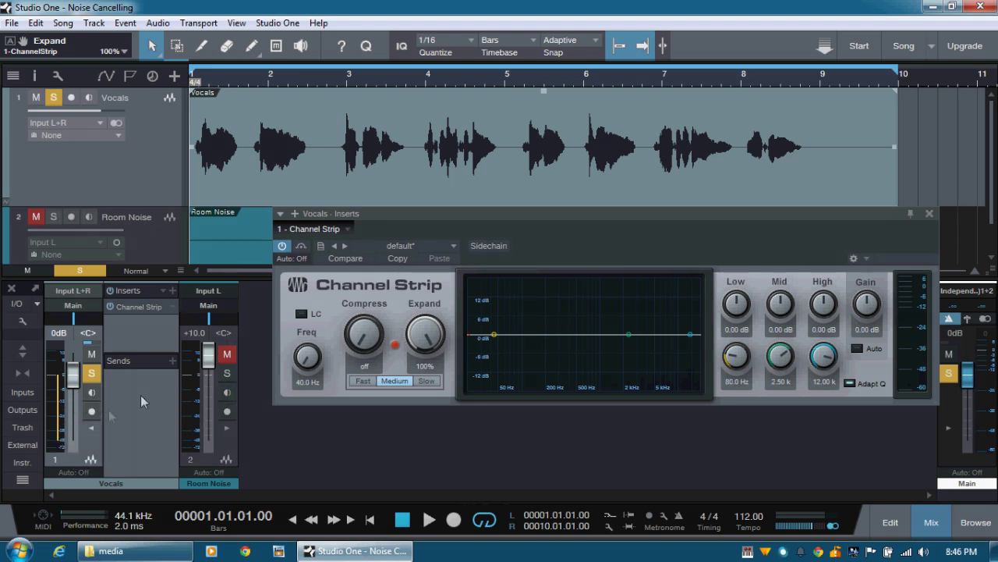
mouse_move(426, 330)
mouse_down()
mouse_move(422, 485)
mouse_move(437, 327)
mouse_up()
click(429, 520)
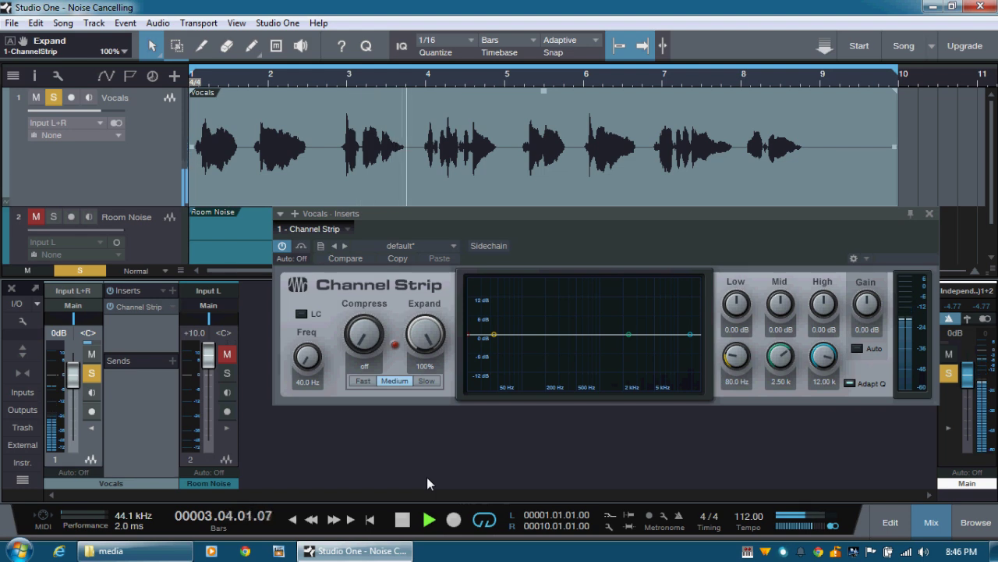
click(281, 246)
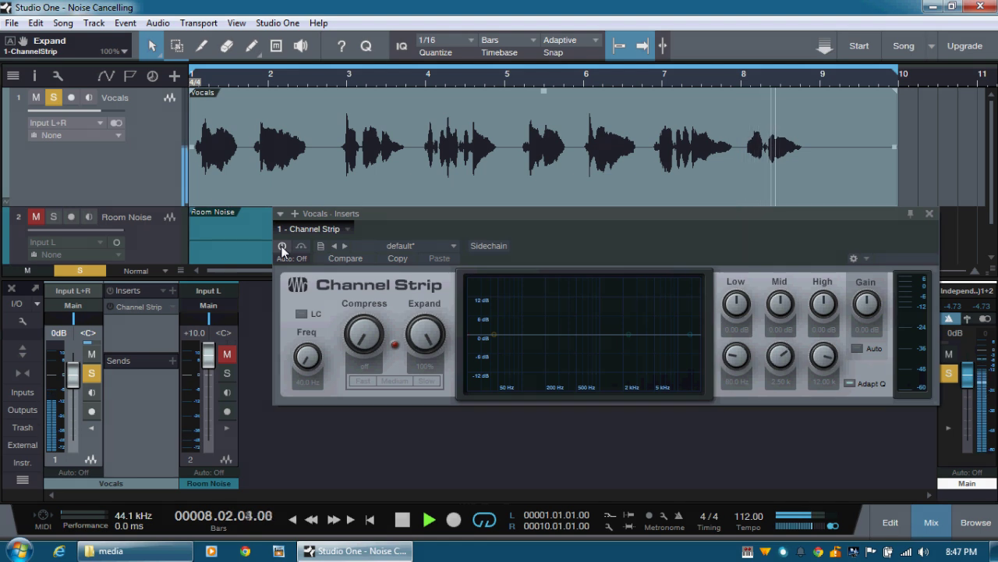
click(282, 245)
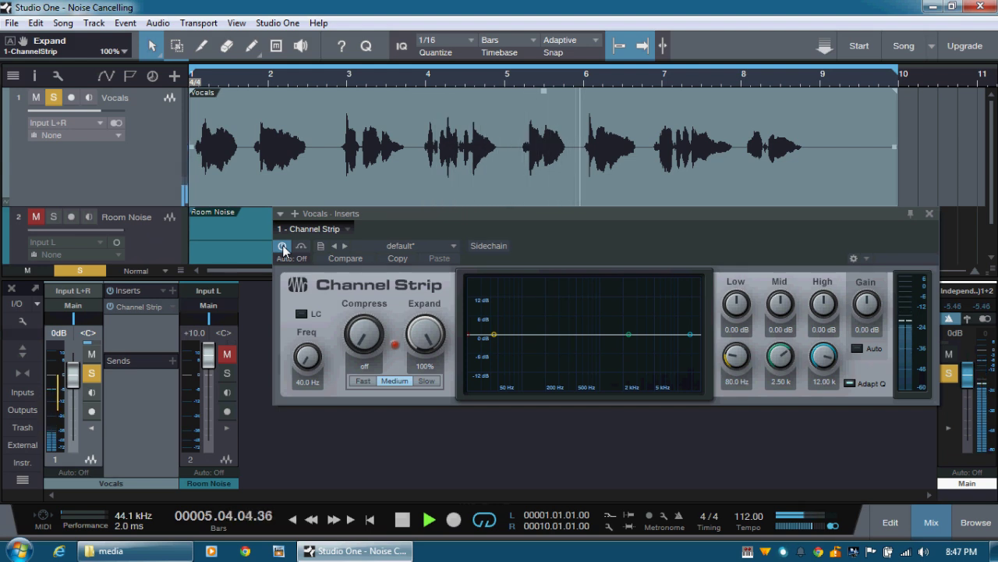
click(403, 520)
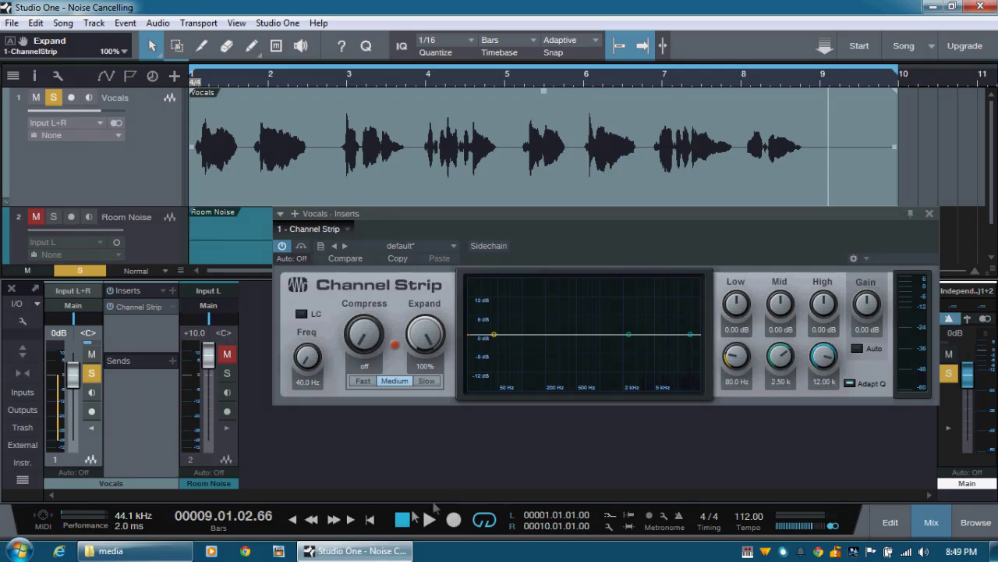
Return to the song start and switch the expander speed to Fast.
click(369, 519)
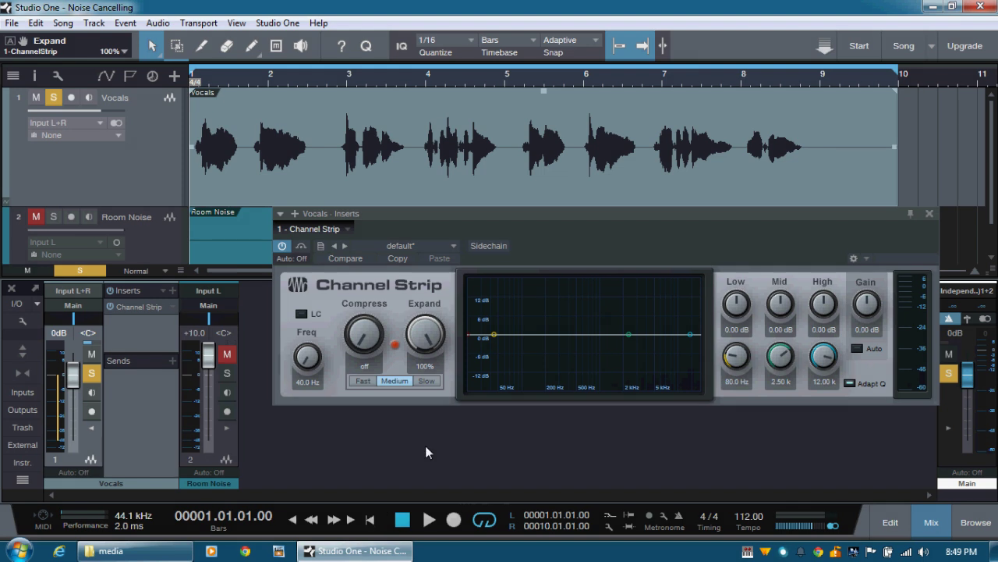
click(362, 381)
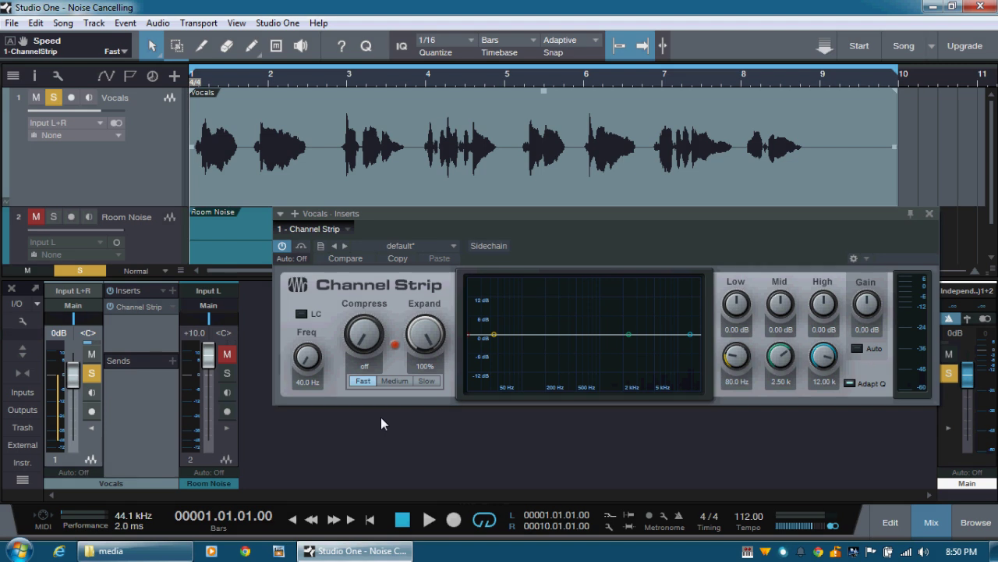
Set the Channel Strip's Compress knob to 63.0% while the vocals play.
click(429, 519)
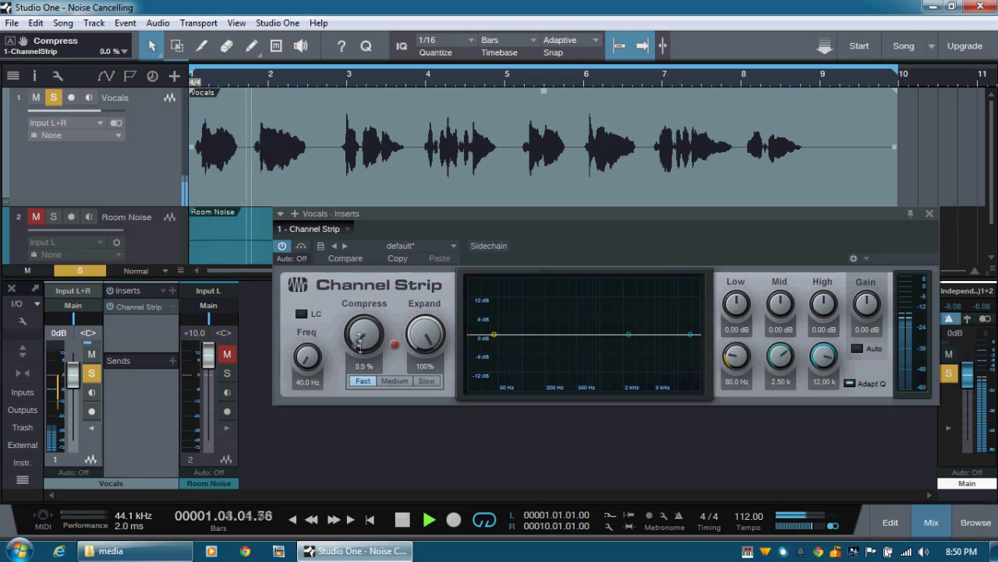
drag(361, 333, 369, 268)
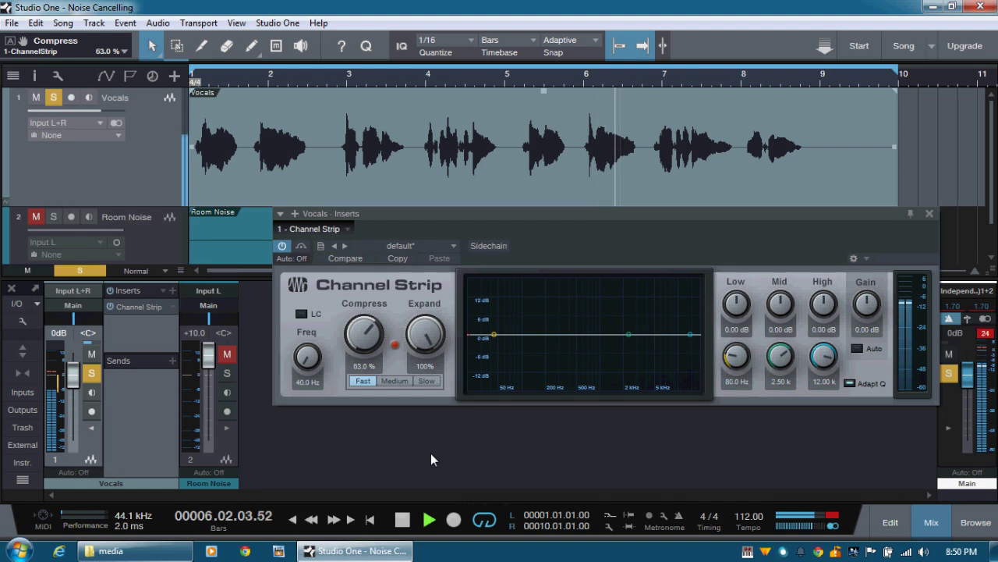
click(402, 521)
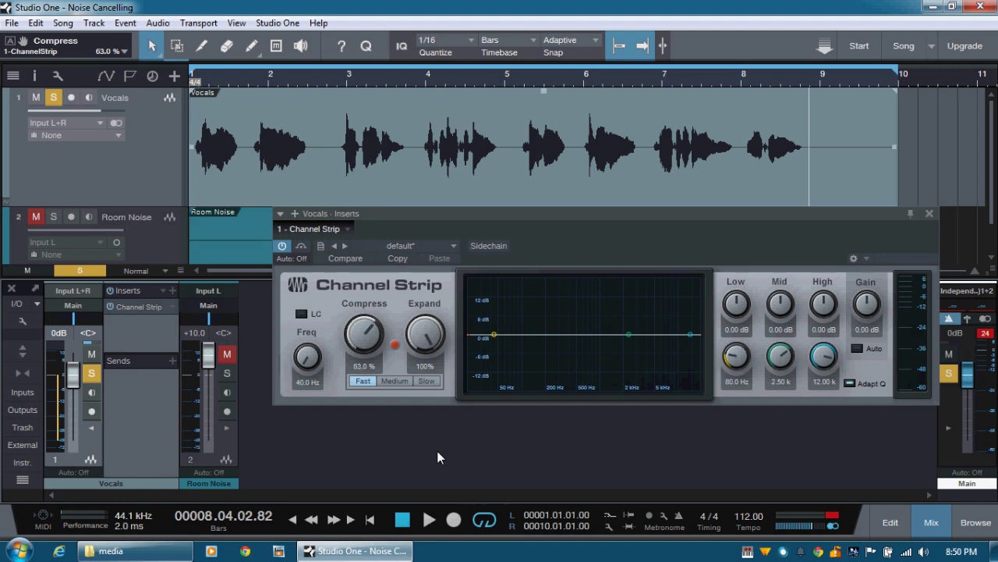
Enable the low cut at 113 Hz and compare it on and off during playback.
click(301, 314)
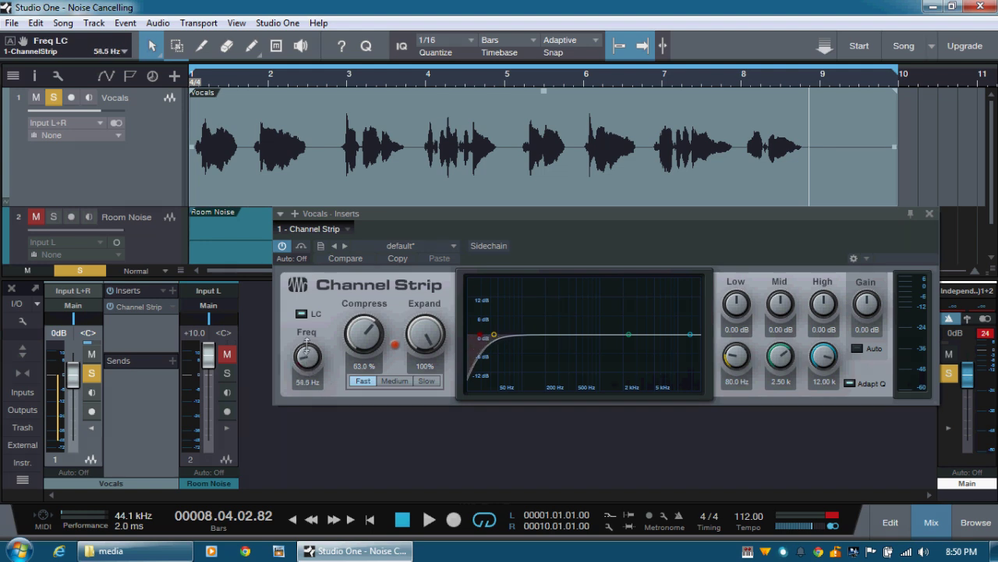
drag(308, 343, 314, 314)
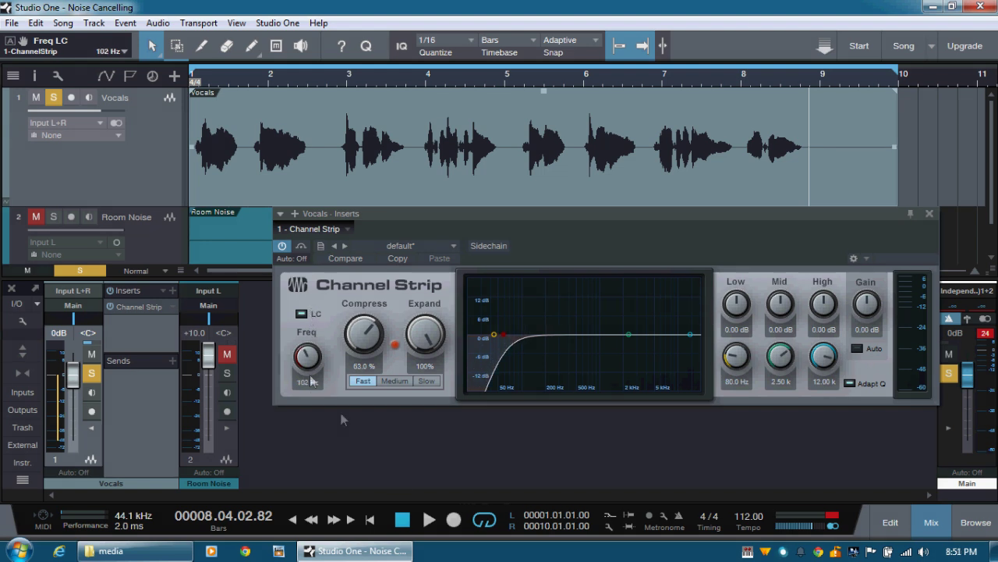
drag(308, 364, 308, 357)
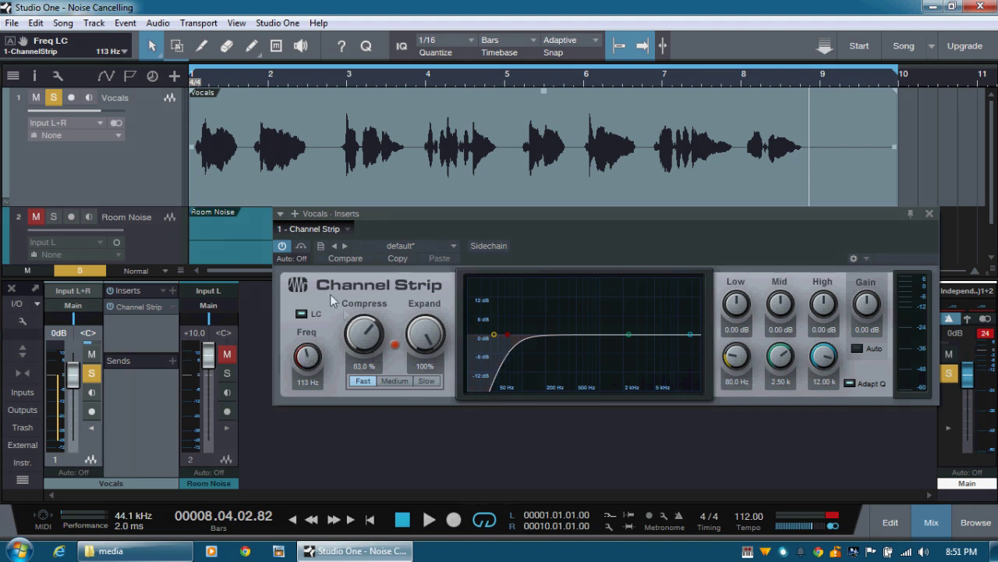
key(space)
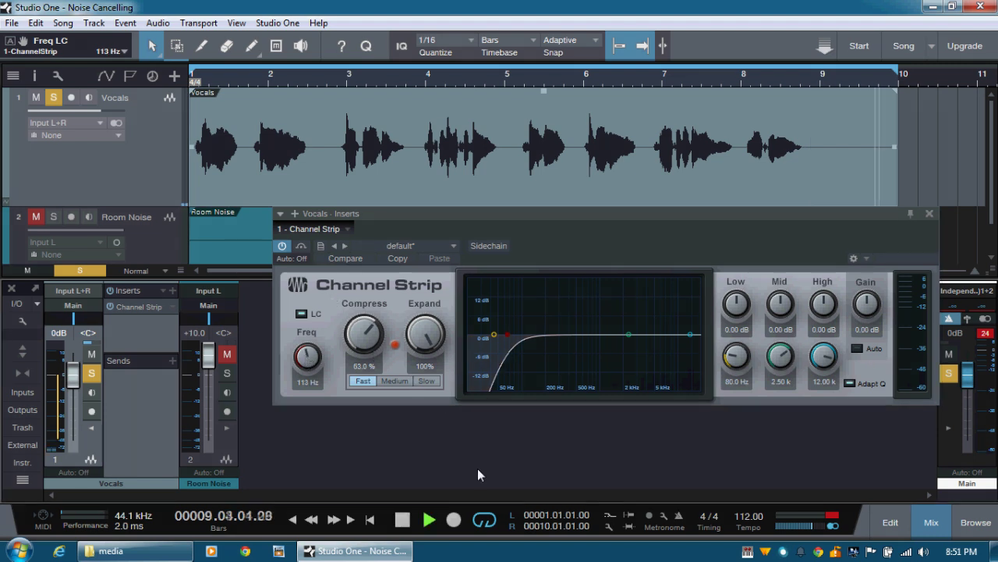
click(303, 316)
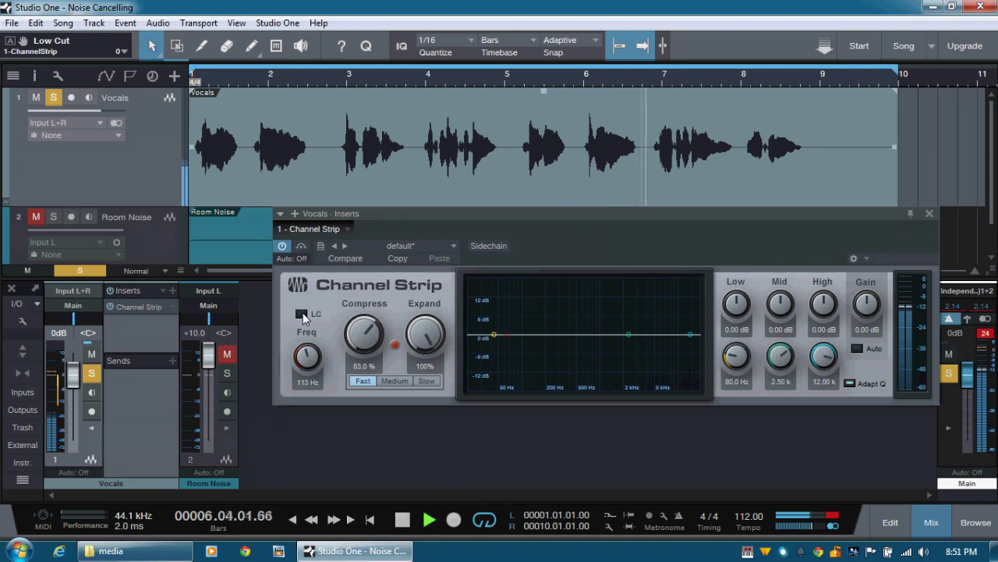
click(302, 315)
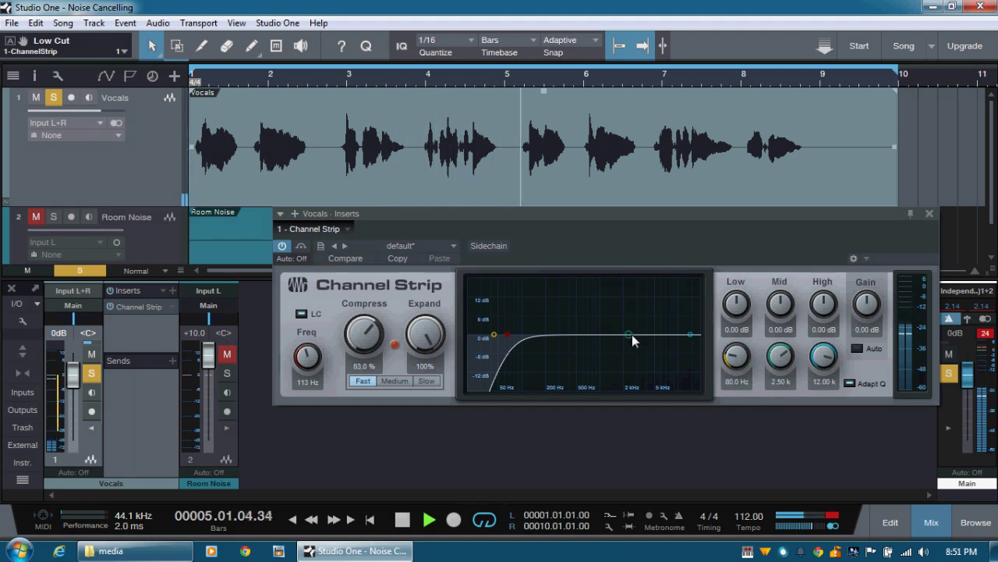
Cut the mid 2.03 dB at 663 Hz, move the bass boost to 97.2 Hz, then bypass.
drag(630, 343, 576, 341)
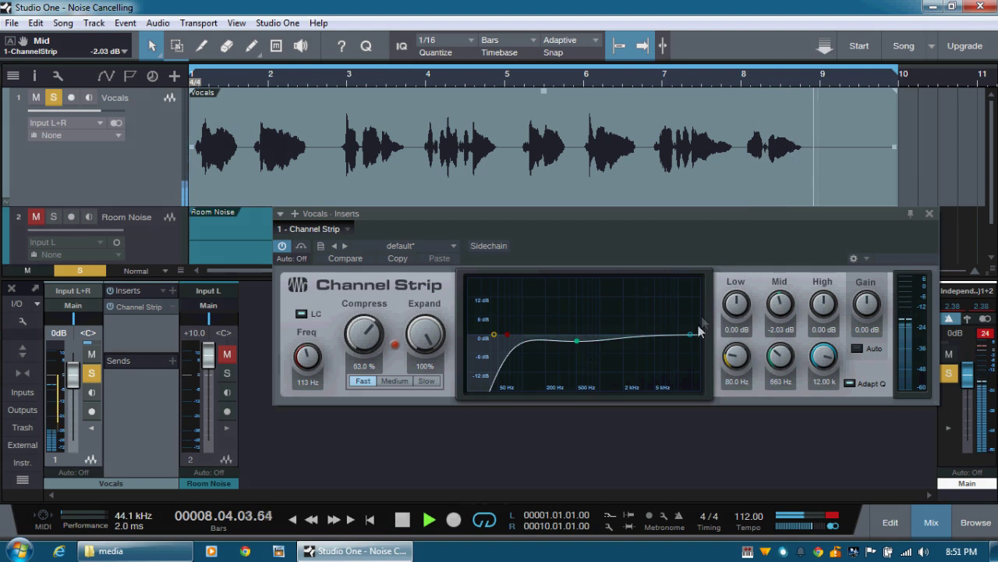
drag(731, 361, 735, 306)
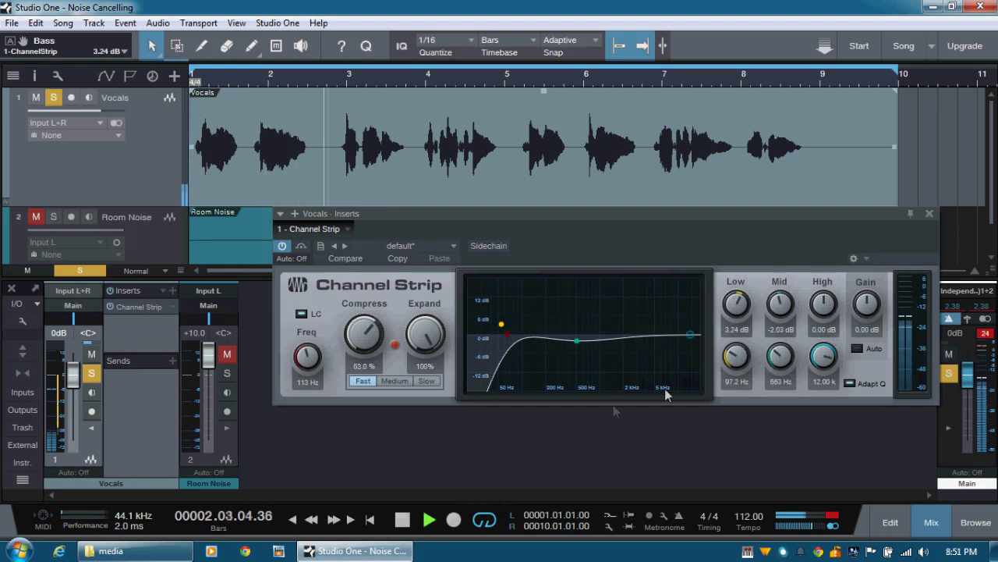
click(283, 244)
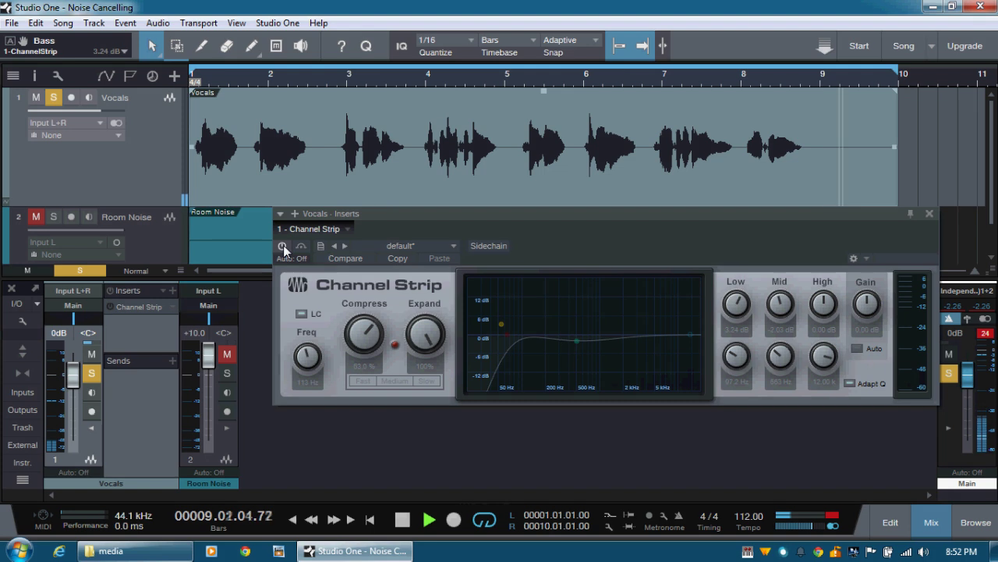
Toggle the Channel Strip on, off and on again to compare against bypass.
click(283, 245)
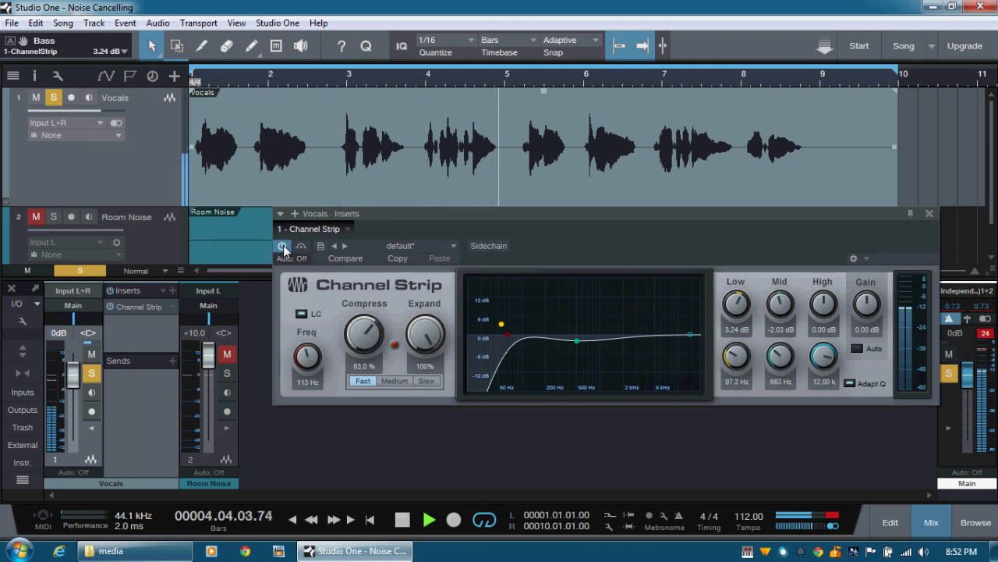
click(283, 245)
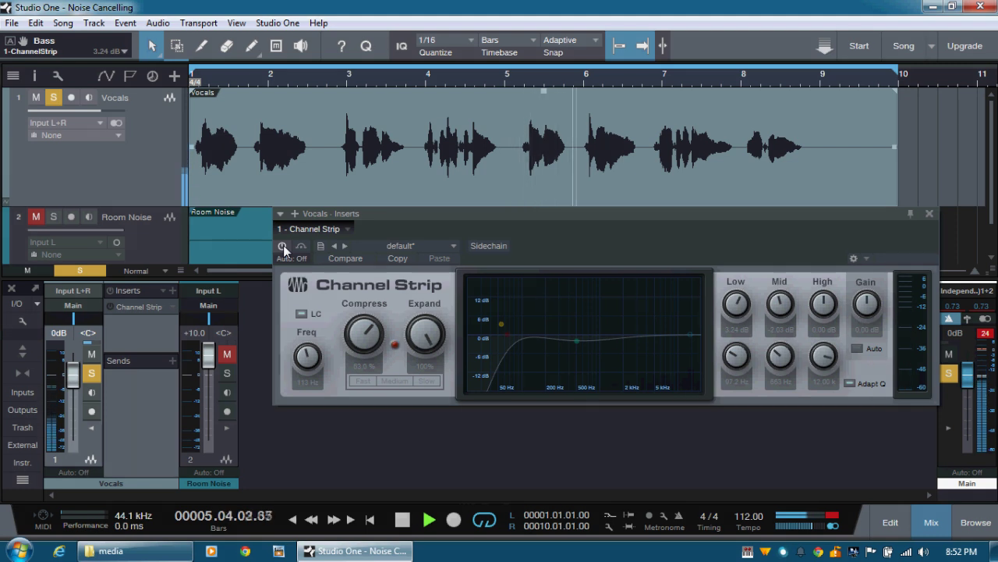
click(283, 246)
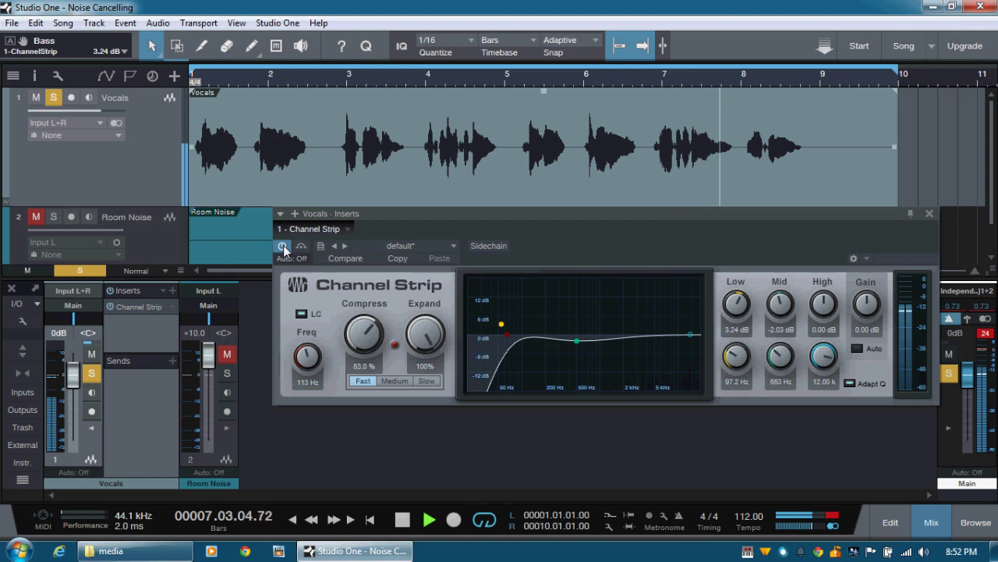
Stop playback around bar 8.
click(403, 520)
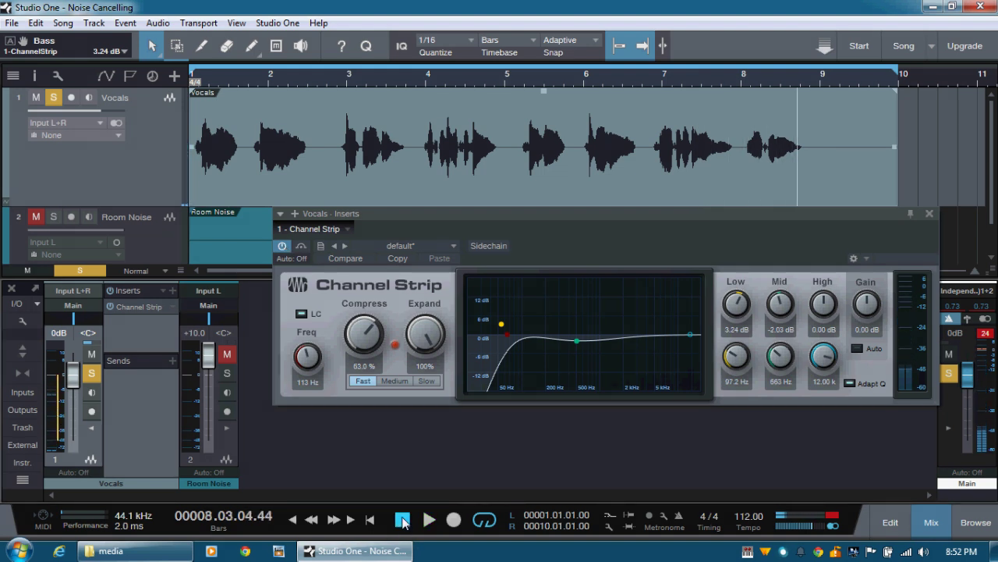